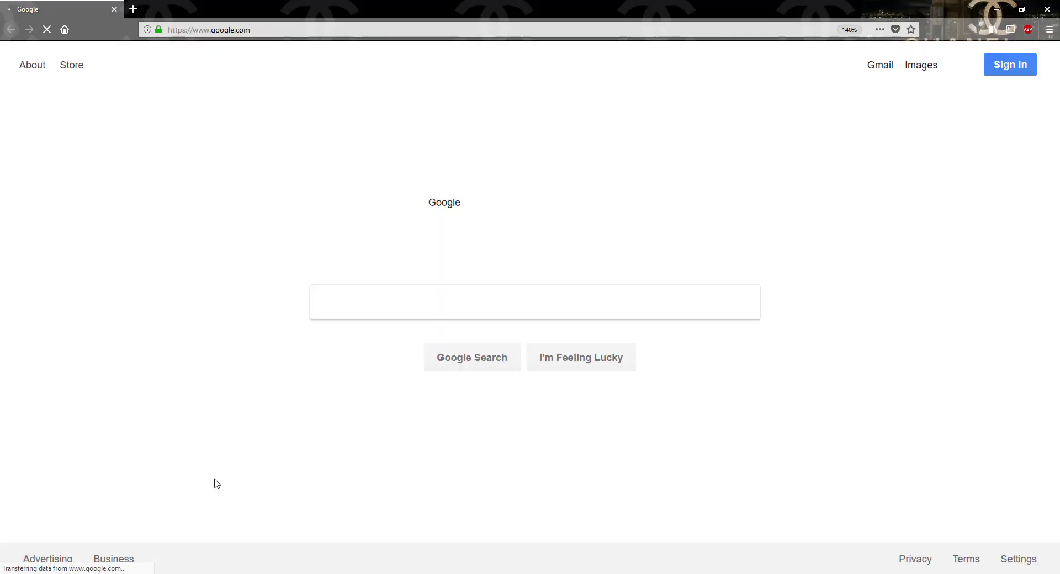
Step: Search Google for "java jdk 10" and open Oracle's Java SE Development Kit 10 downloads page
key("ctrl+plus")
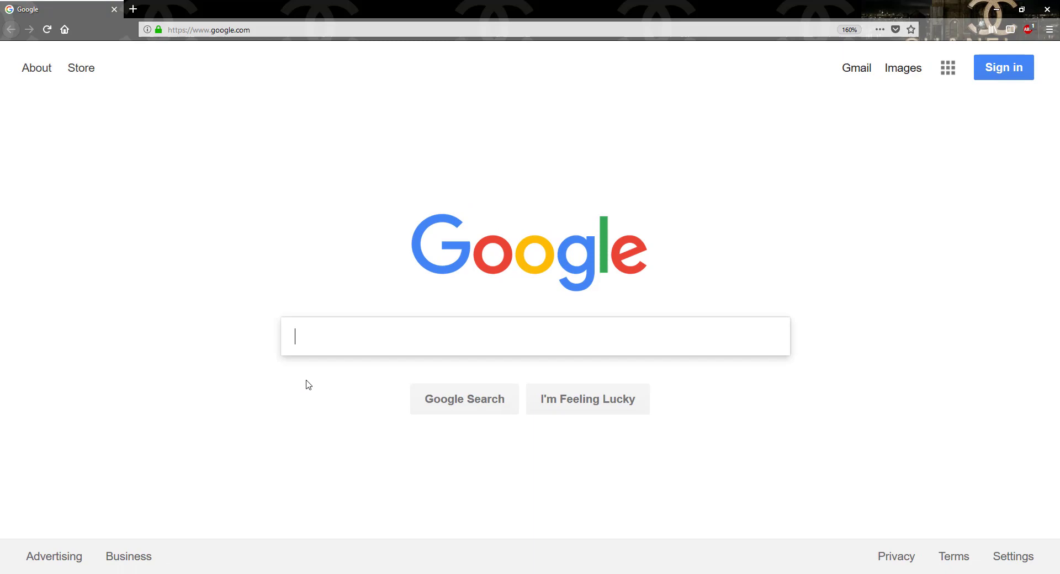
type("java")
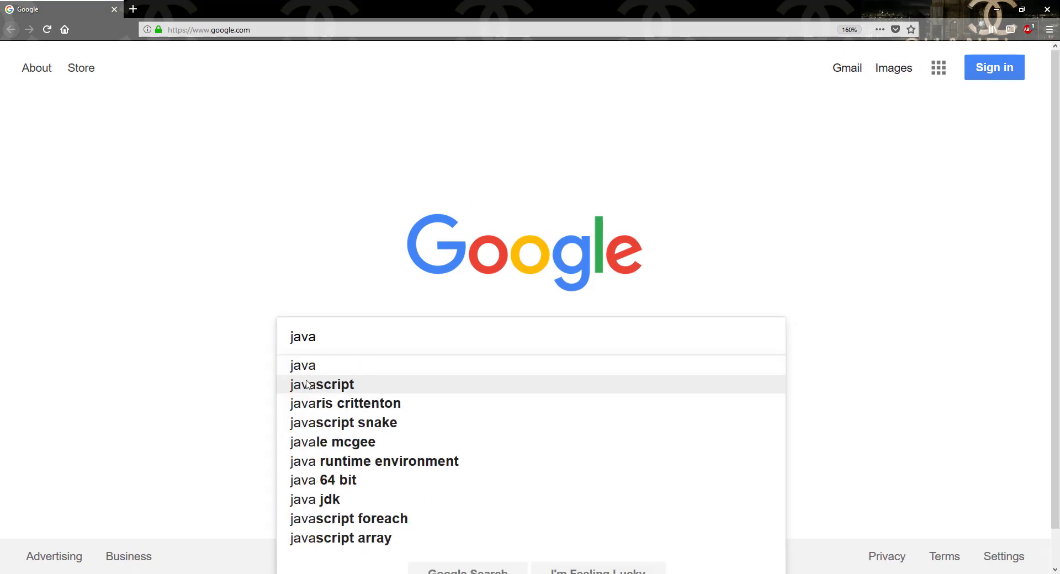
type(" jdk 10")
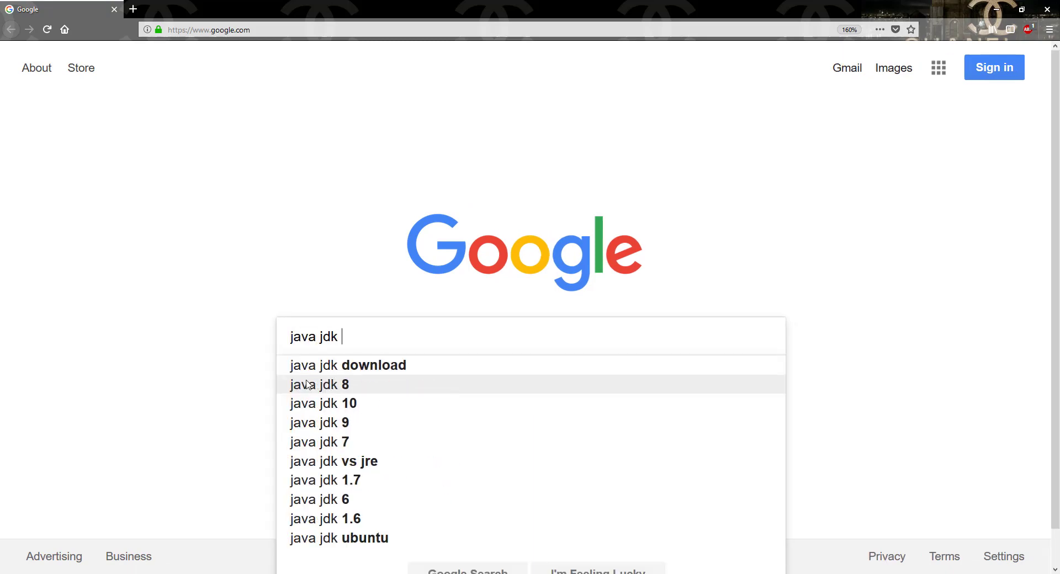
key("Return")
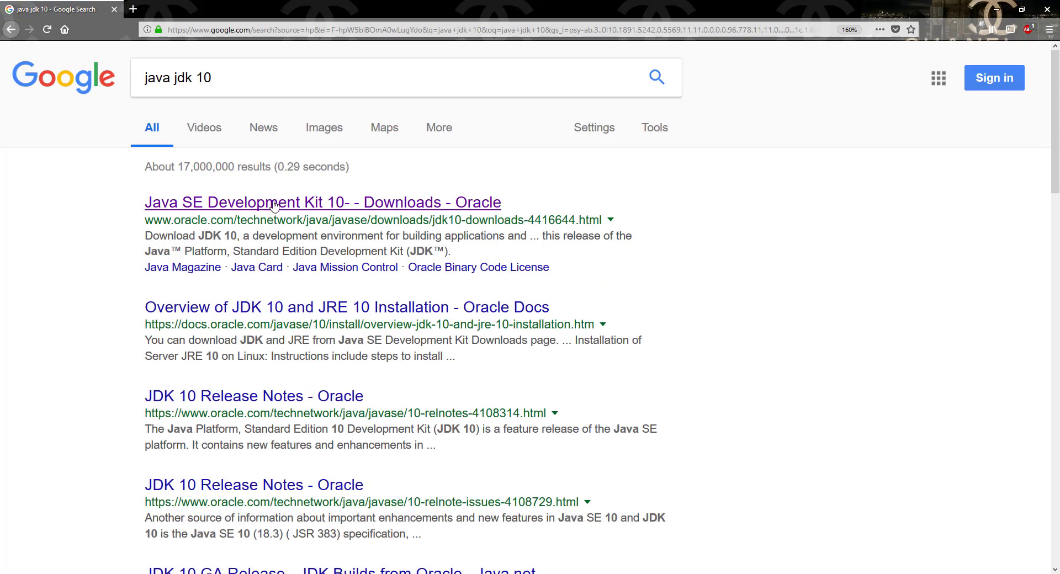
left_click(274, 204)
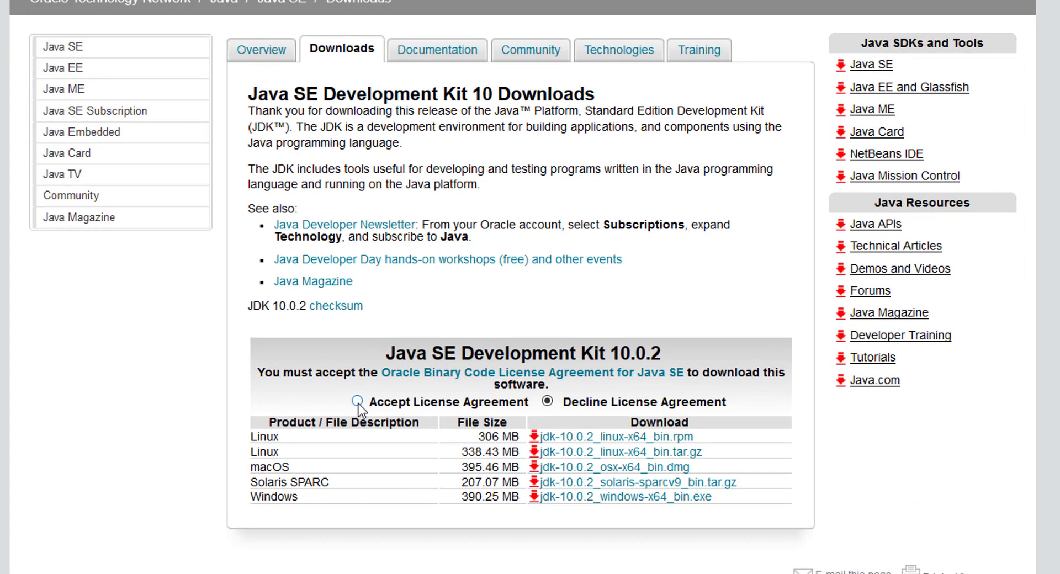
Step: Accept the Oracle license agreement and download the Windows installer jdk-10.0.2_windows-x64_bin.exe
left_click(358, 401)
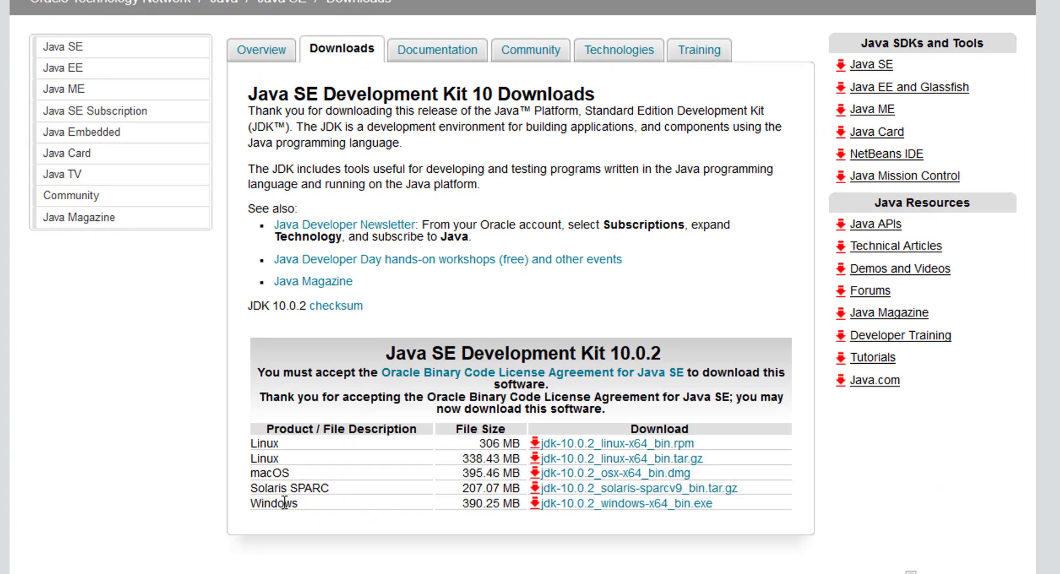
left_click(602, 505)
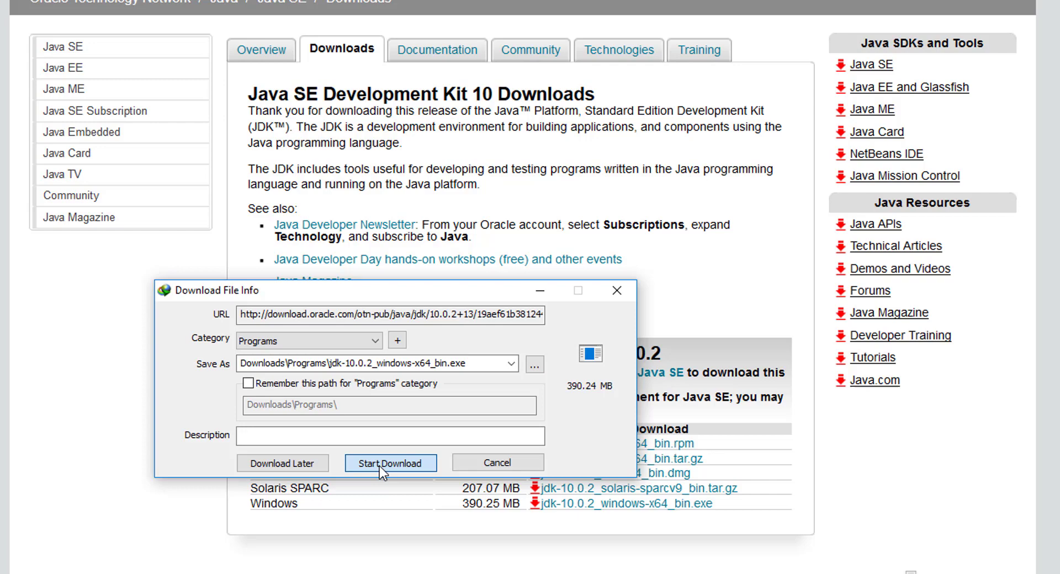
left_click(380, 463)
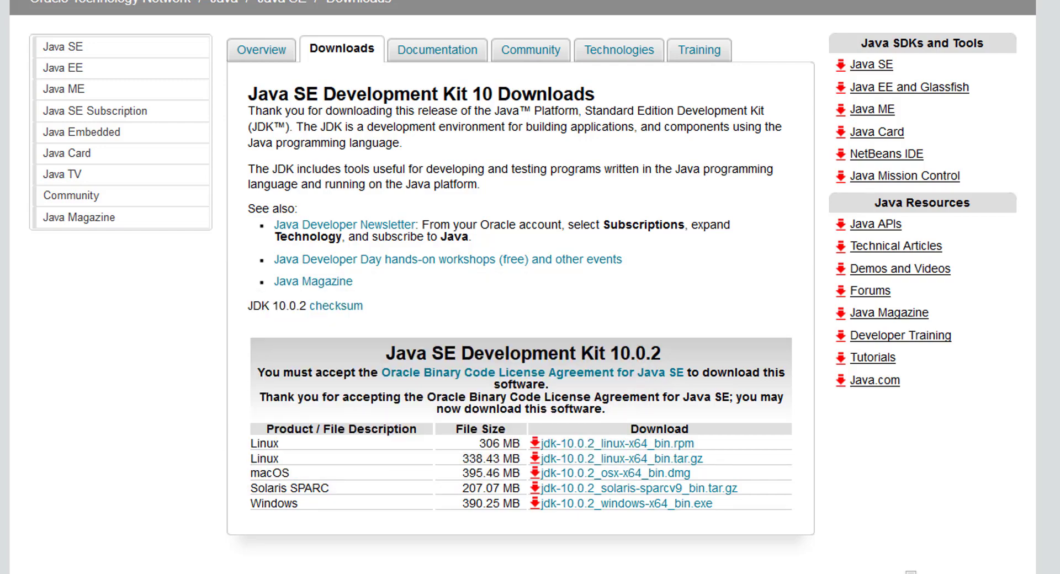
left_click_drag(295, 148, 591, 141)
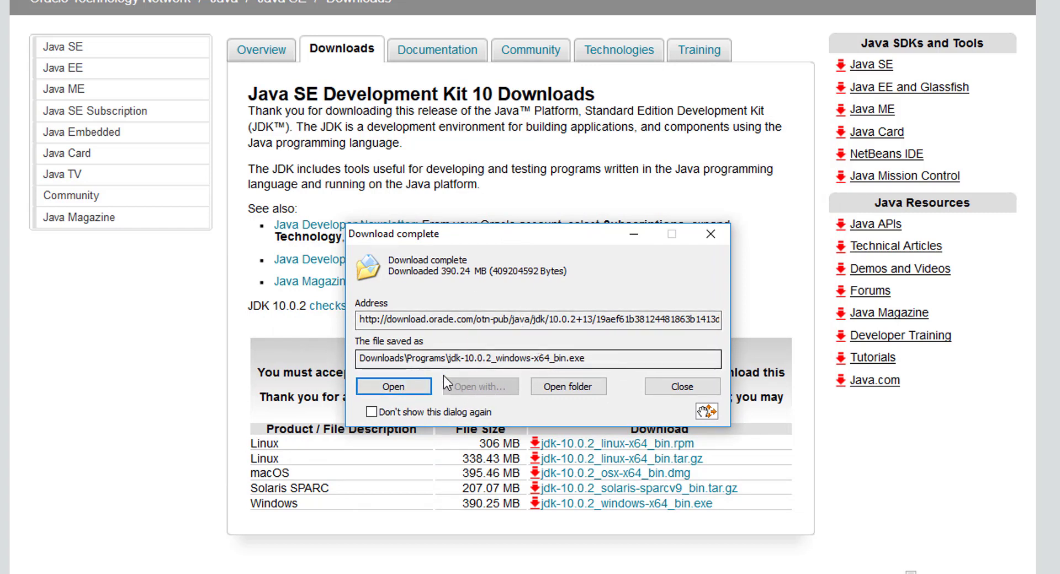
Step: Run the downloaded JDK 10.0.2 installer, keeping the default features and the install folder C:\Program Files\Java\jdk-10.0.2\
left_click(393, 386)
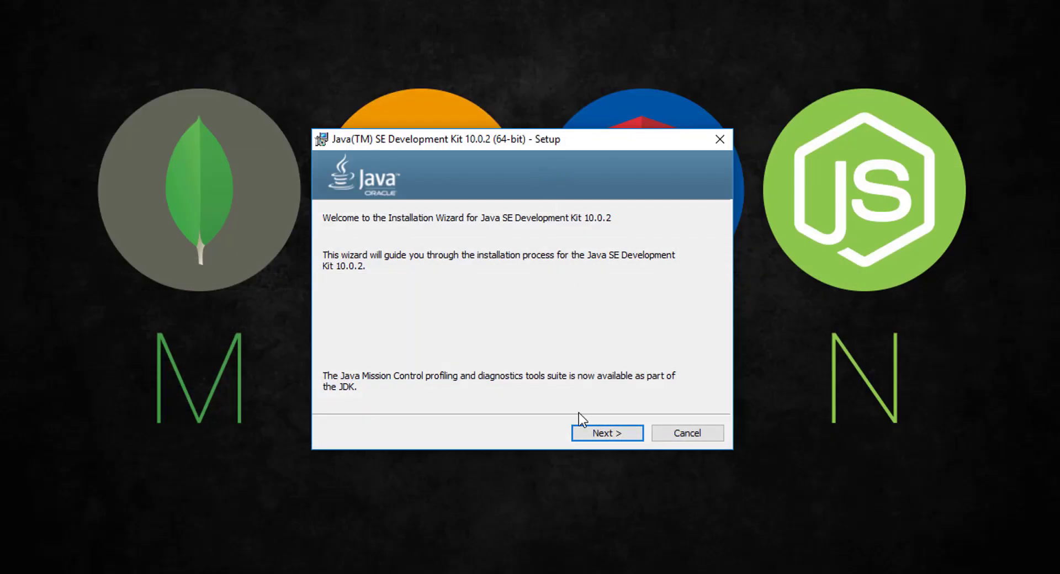
left_click(598, 435)
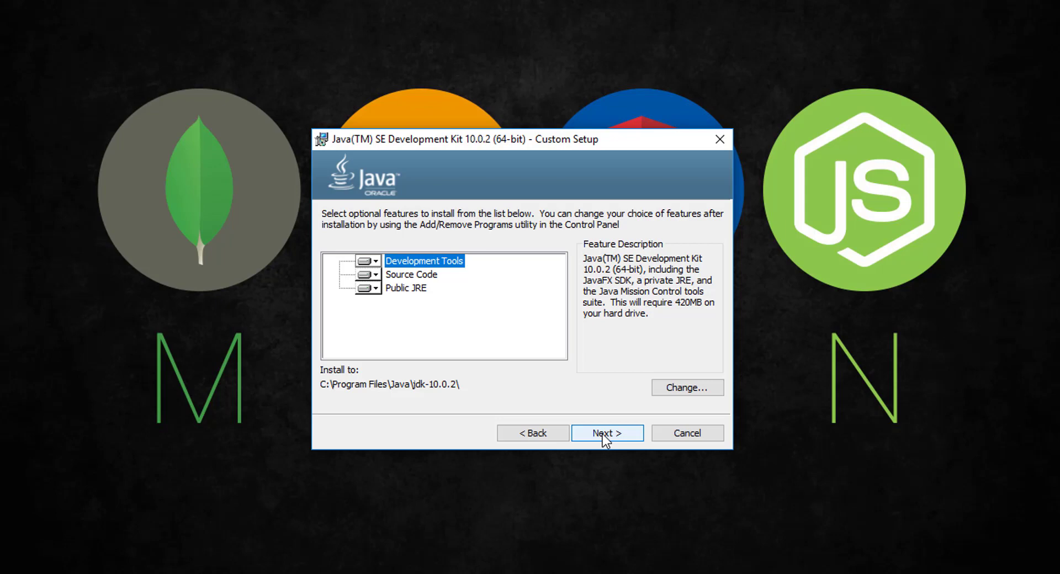
left_click(602, 434)
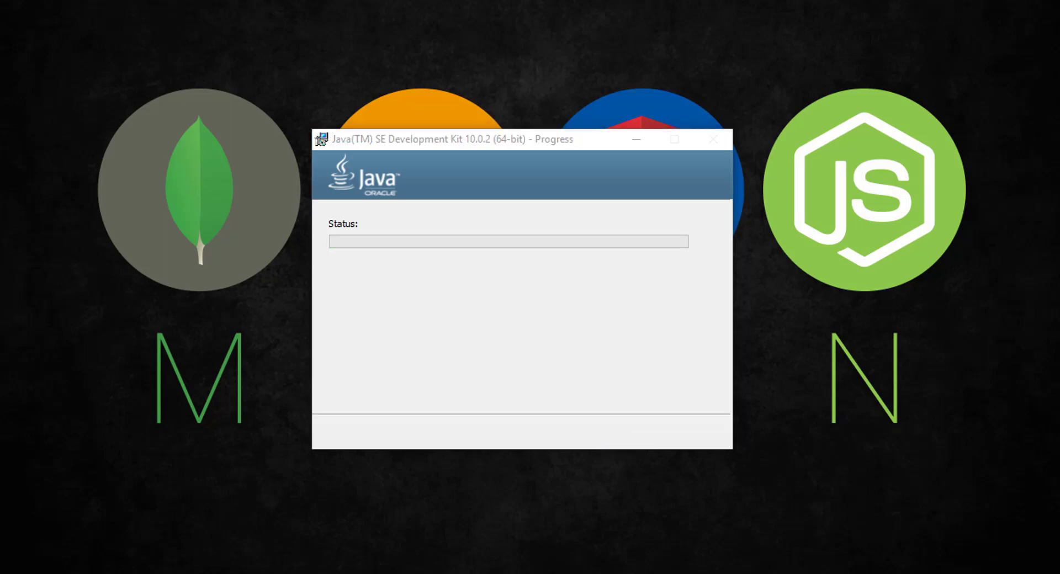
left_click_drag(186, 172, 496, 157)
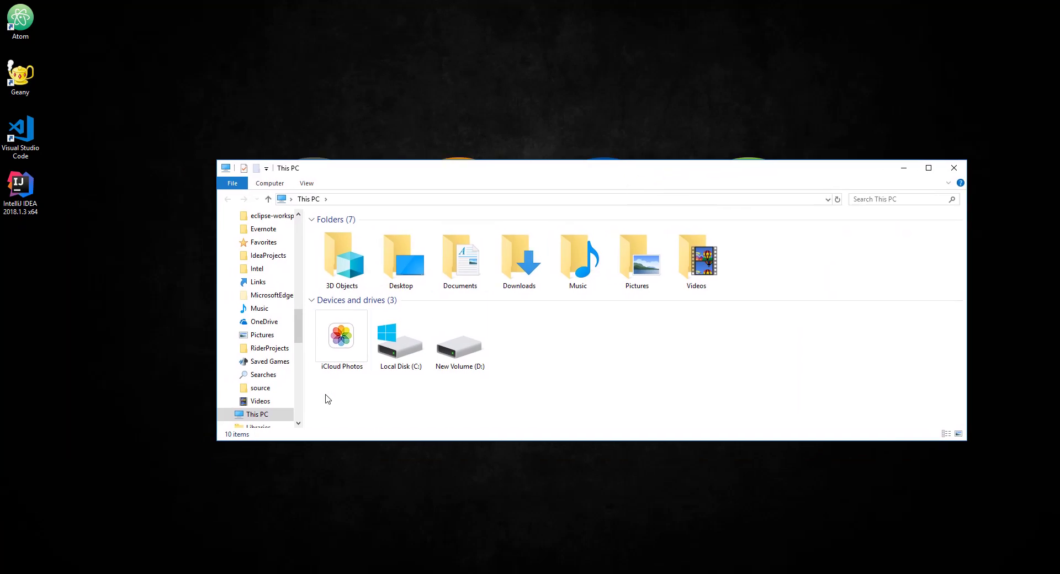
Step: Open the Environment Variables dialog through This PC's properties and the advanced system settings
right_click(253, 414)
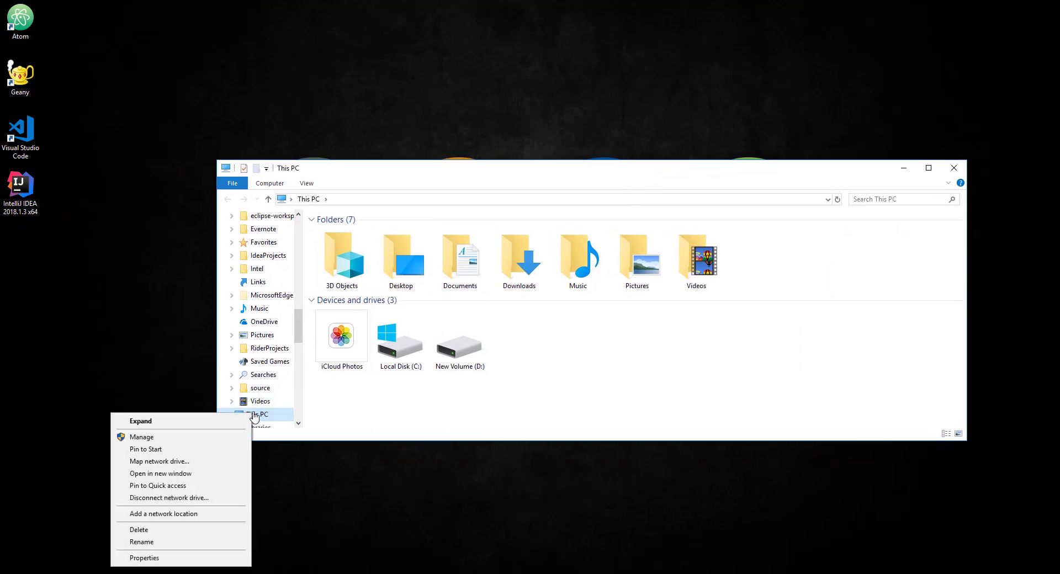
left_click(172, 559)
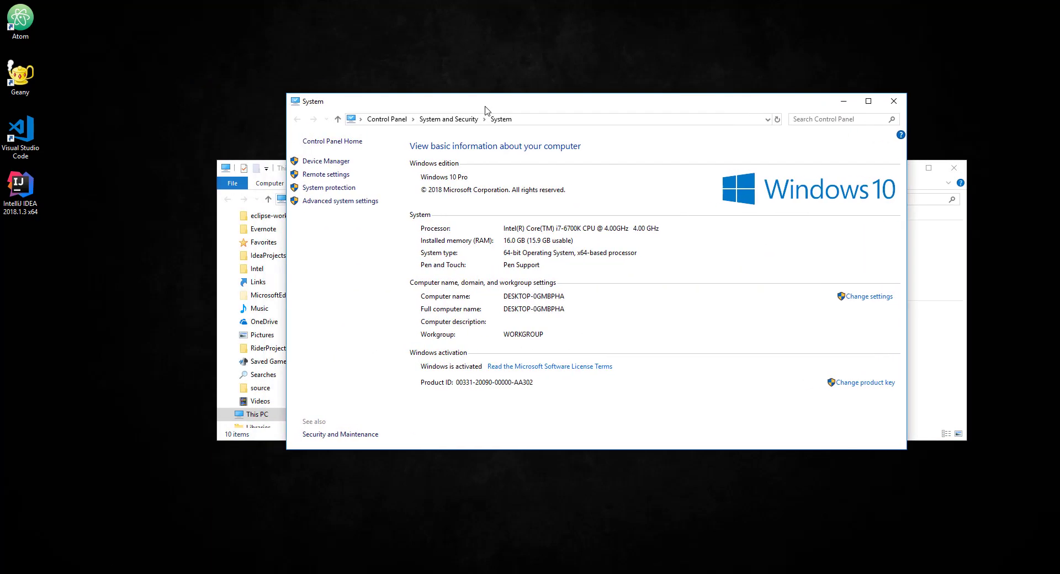
left_click_drag(485, 110, 465, 103)
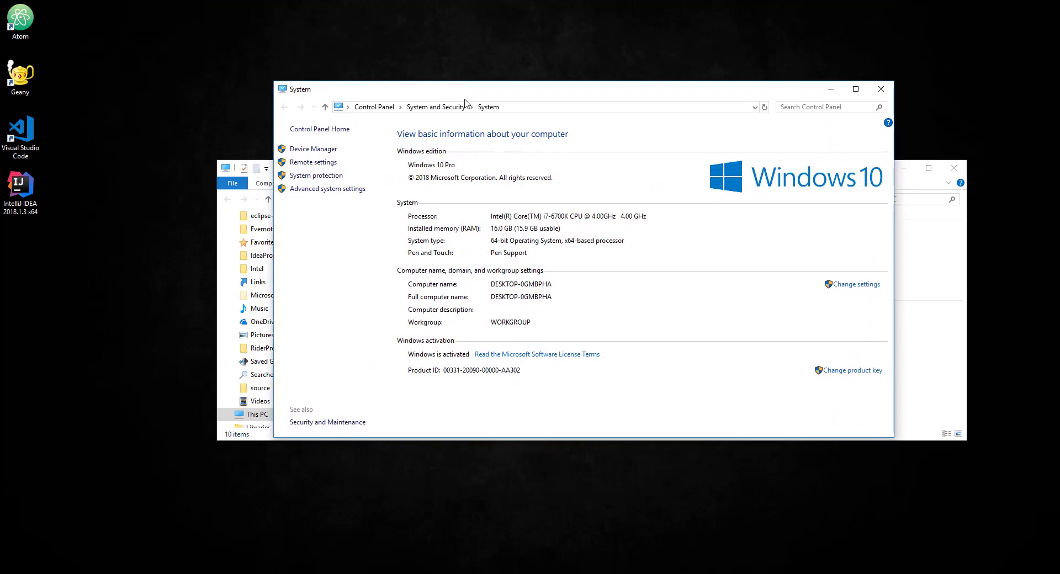
left_click(334, 191)
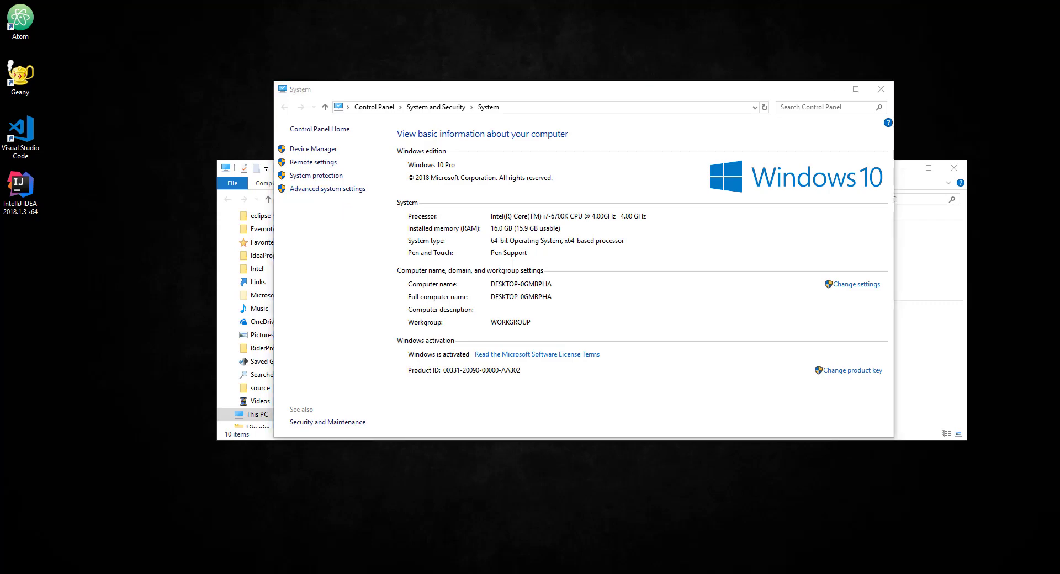
left_click_drag(1, 161, 375, 150)
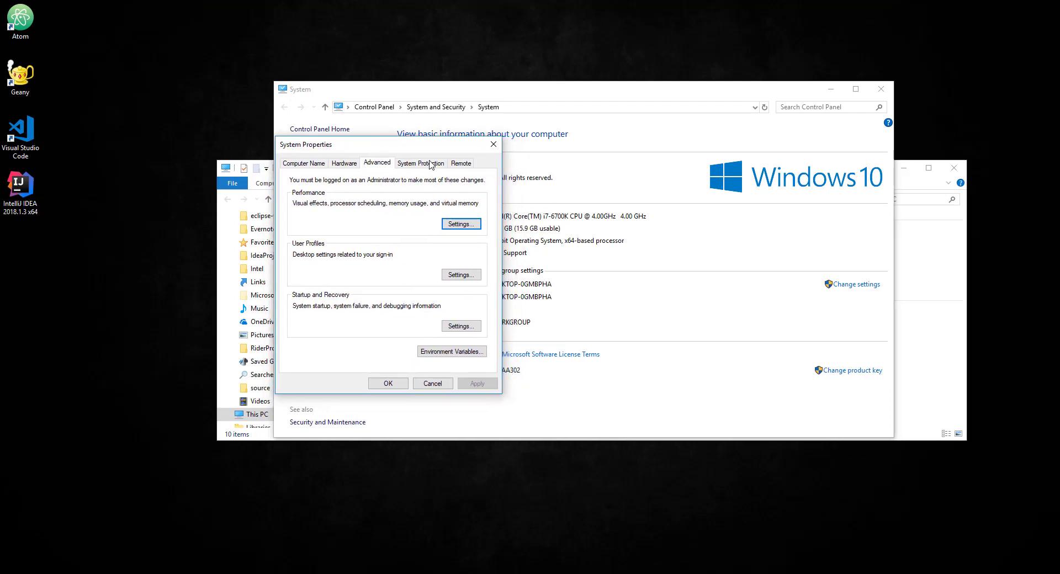
left_click(444, 353)
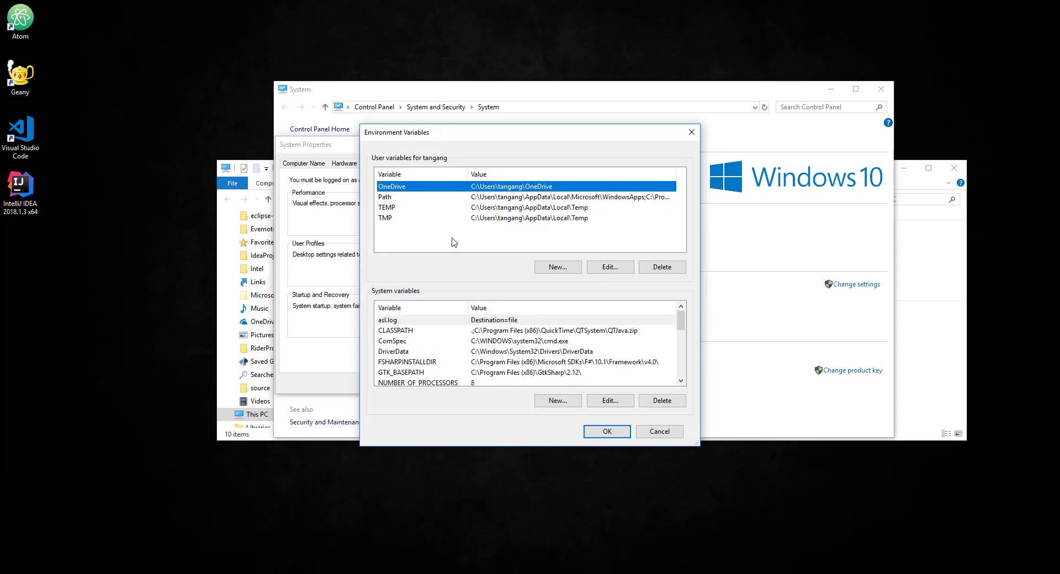
Step: Open the system Path variable for editing and delete its C:\Program Files\Java\jdk-10.0.1\bin entry
scroll(463, 320, "down", 5)
scroll(453, 342, "up", 3)
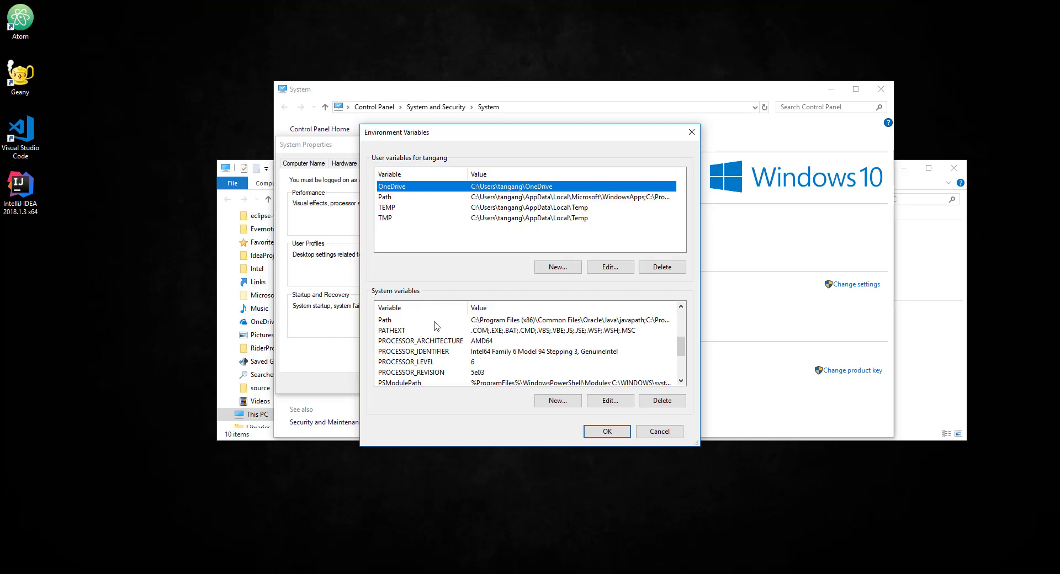
double_click(410, 321)
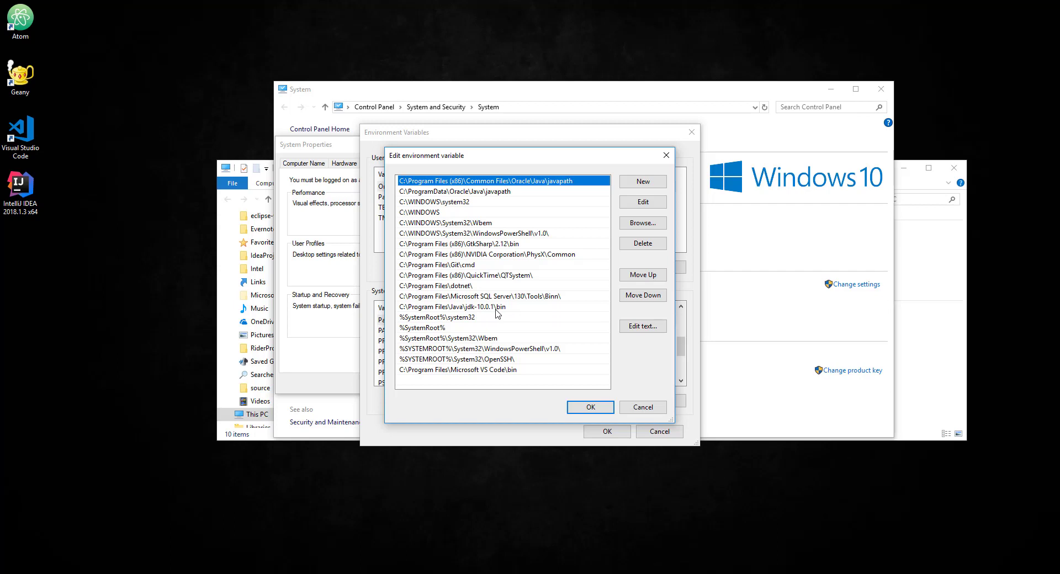
left_click(467, 307)
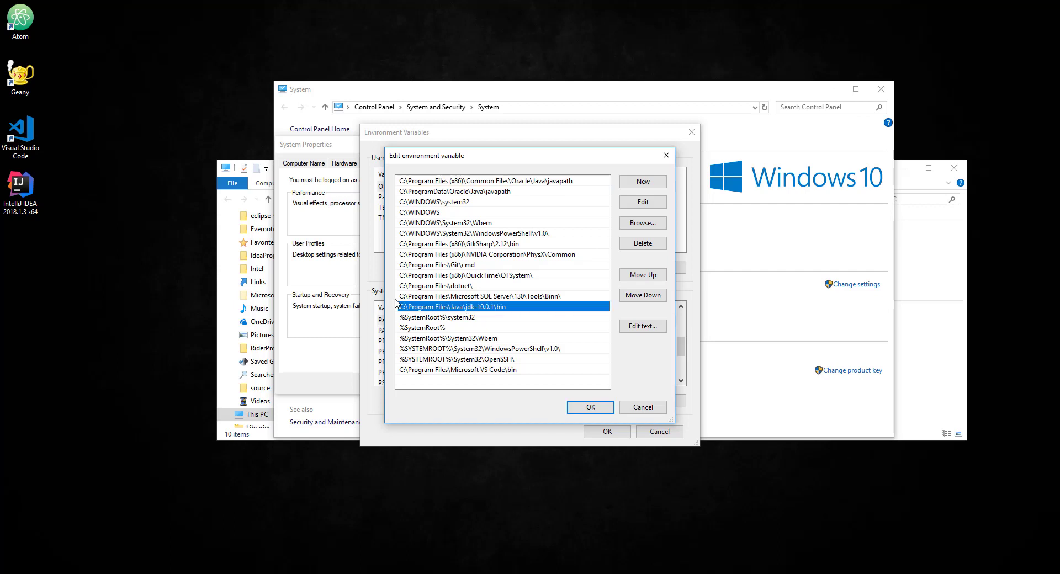
left_click(643, 244)
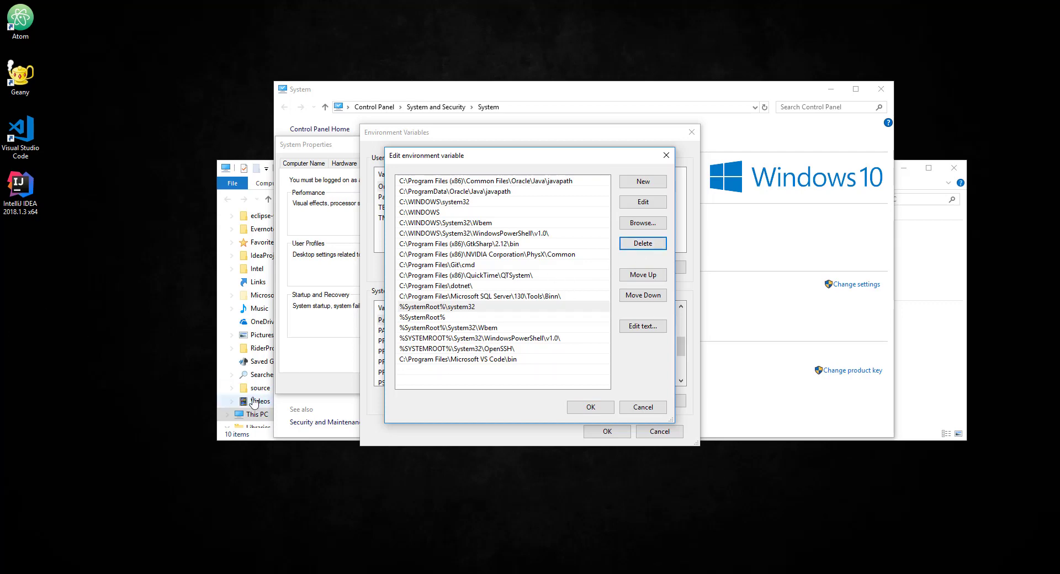
Step: Switch to File Explorer and browse to the folder C:\Program Files\Java\jdk-10.0.2\bin
left_click(235, 216)
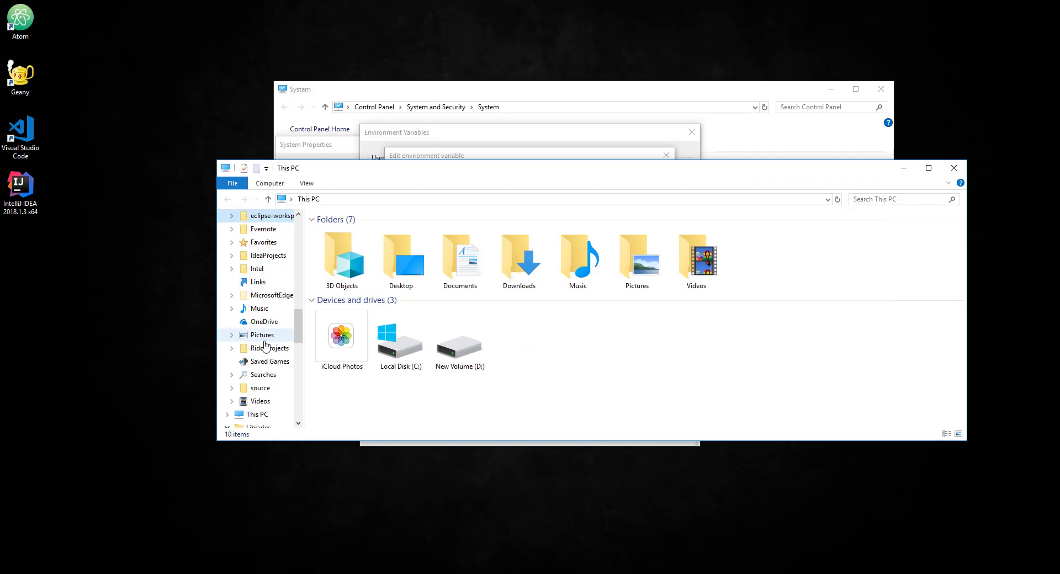
double_click(405, 350)
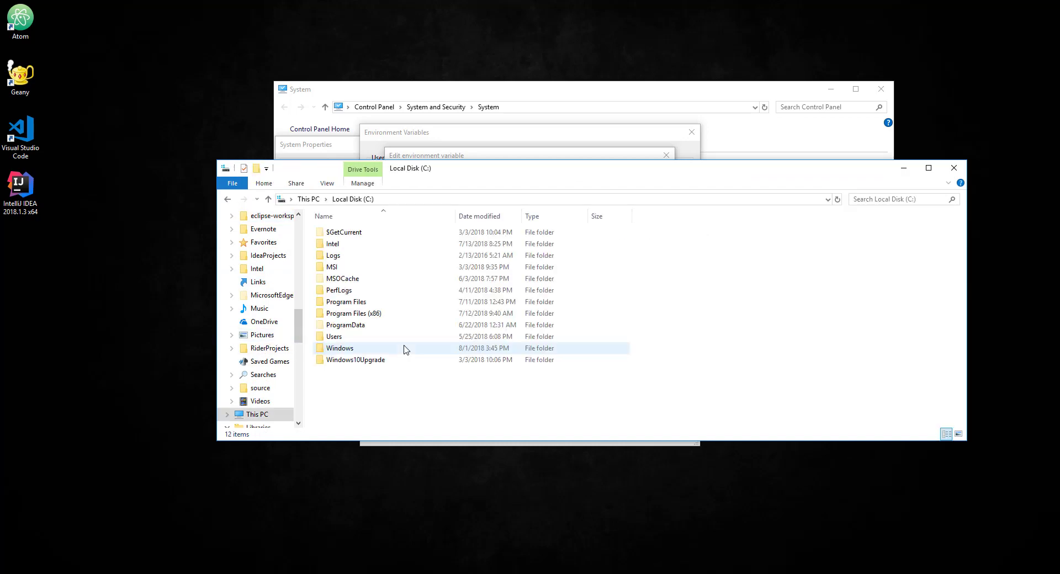
double_click(358, 305)
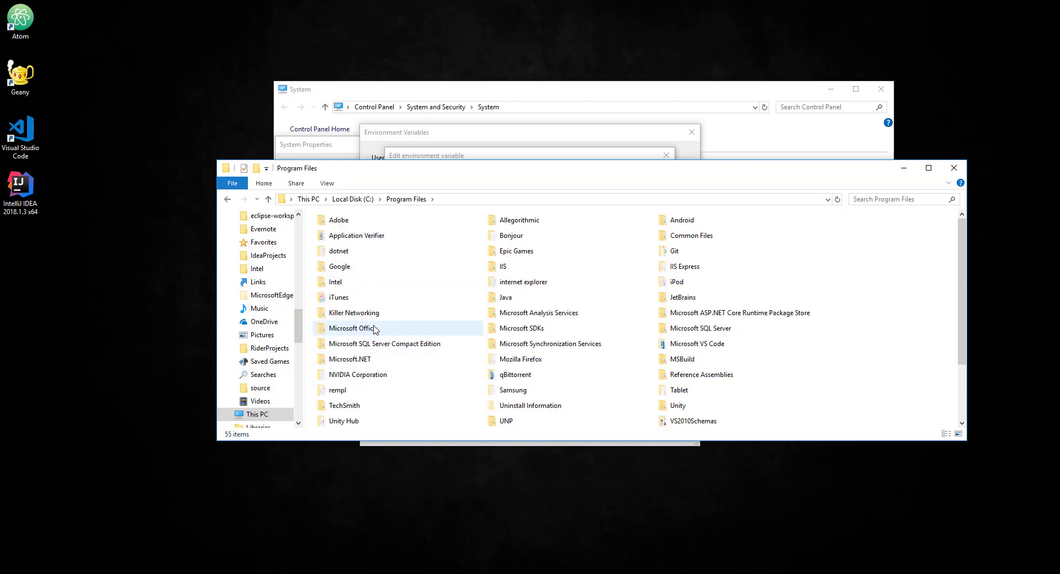
scroll(563, 334, "down", 1)
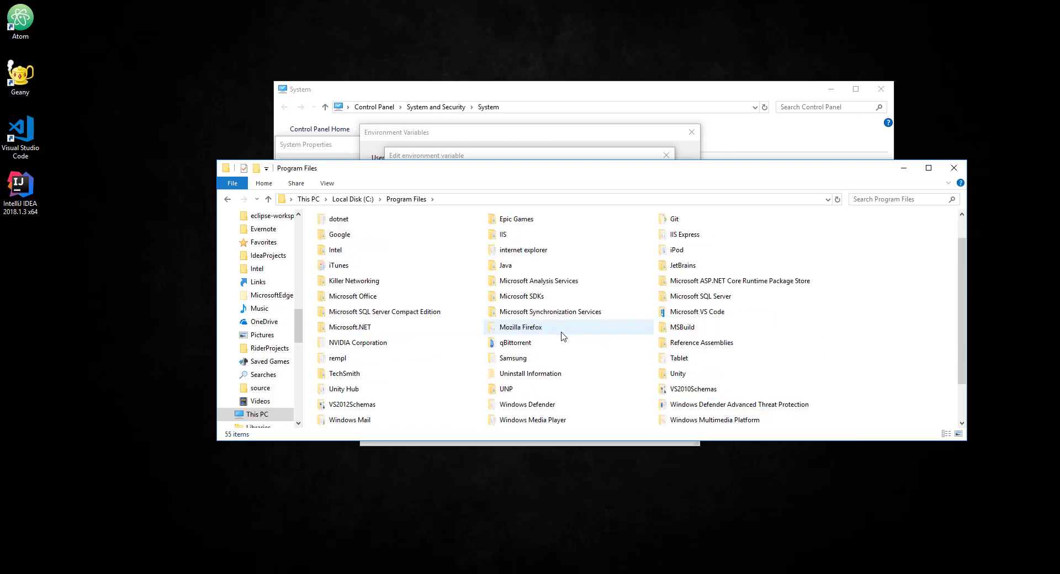
scroll(563, 337, "down", 1)
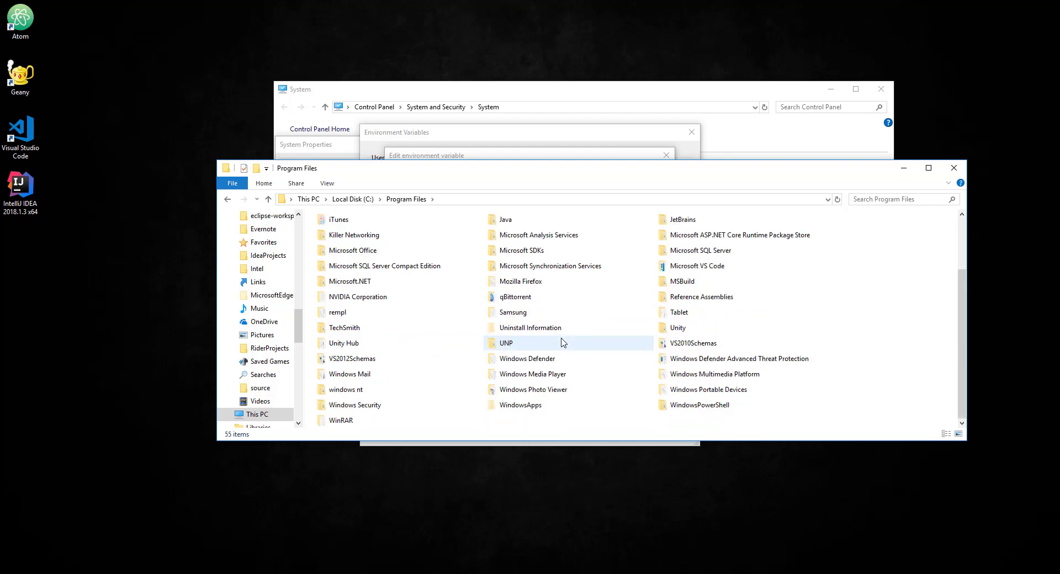
double_click(516, 220)
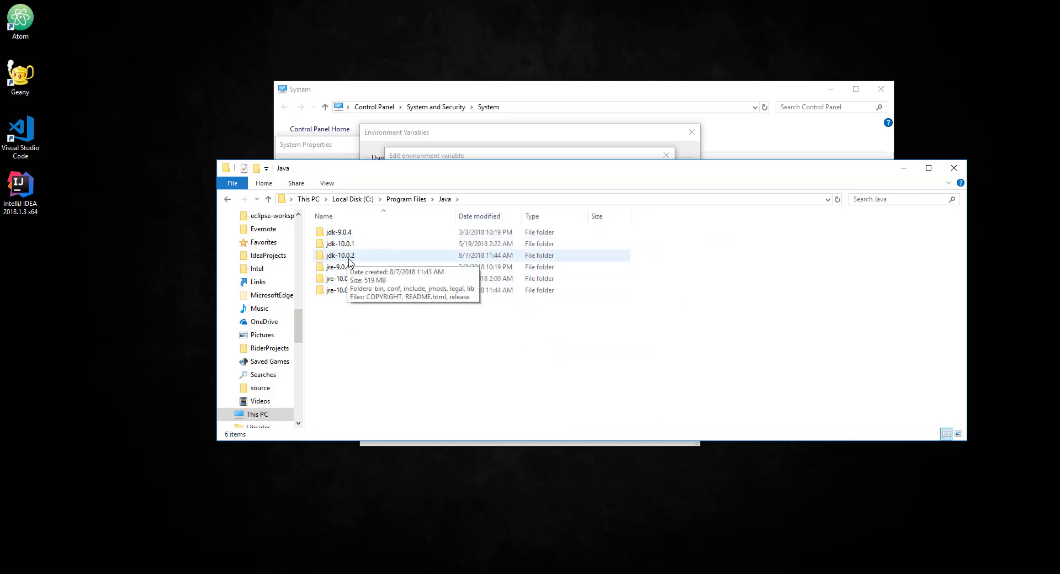
double_click(353, 257)
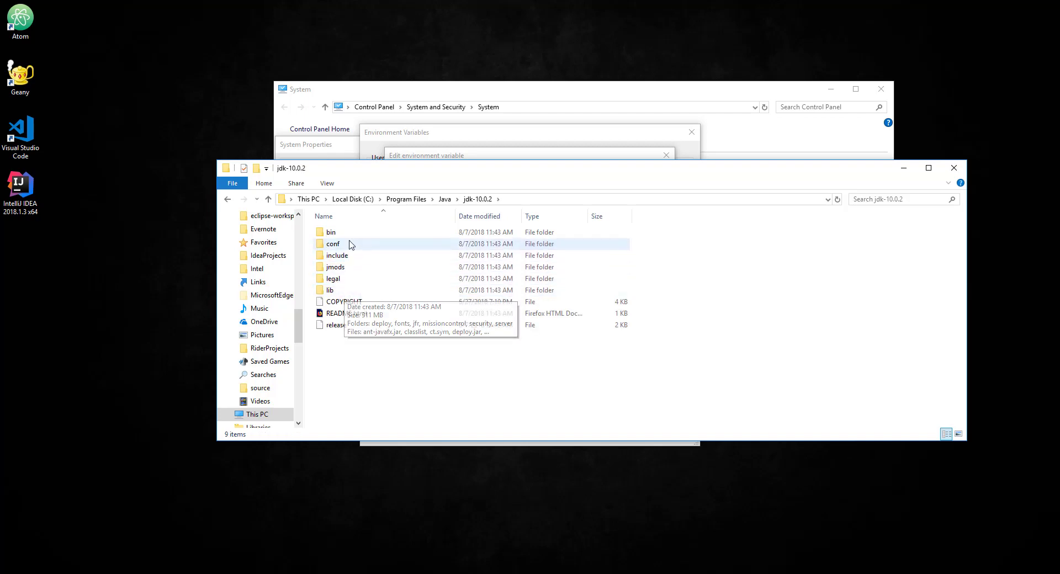
double_click(348, 233)
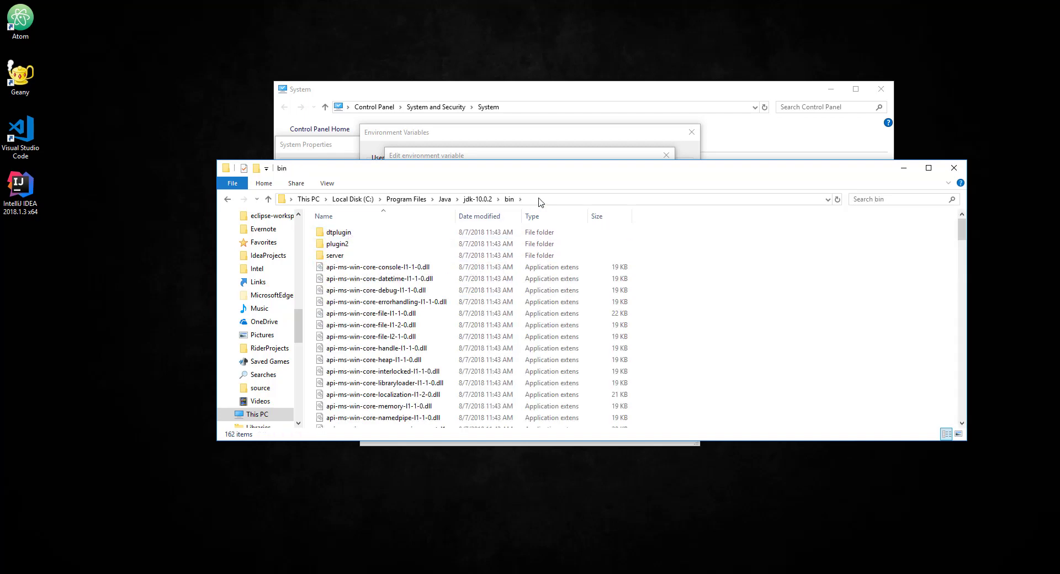
Step: Copy the full path of the jdk-10.0.2 bin folder and close the File Explorer window
left_click(539, 201)
key("super+c")
right_click(362, 200)
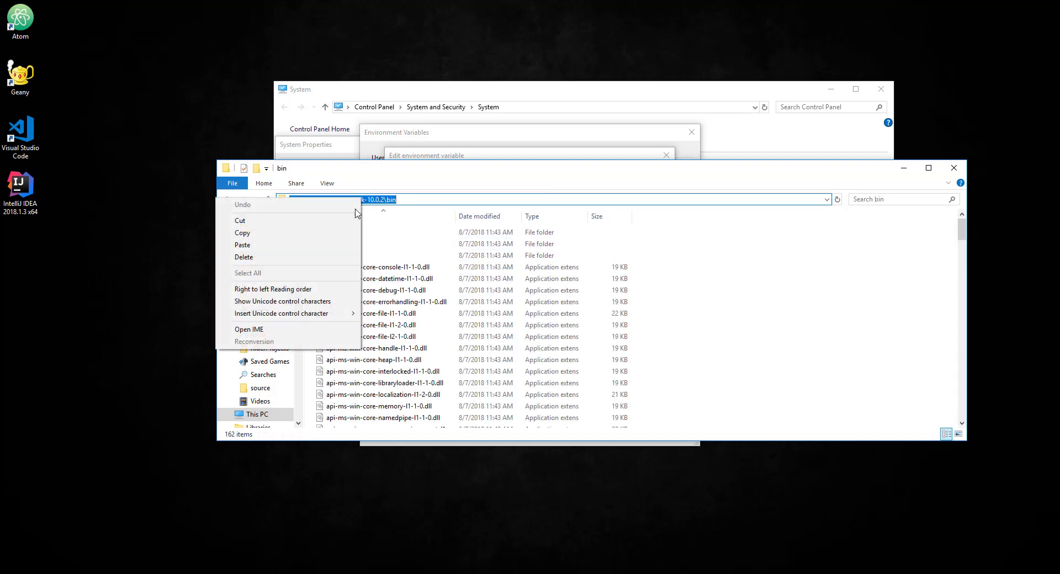
left_click(267, 233)
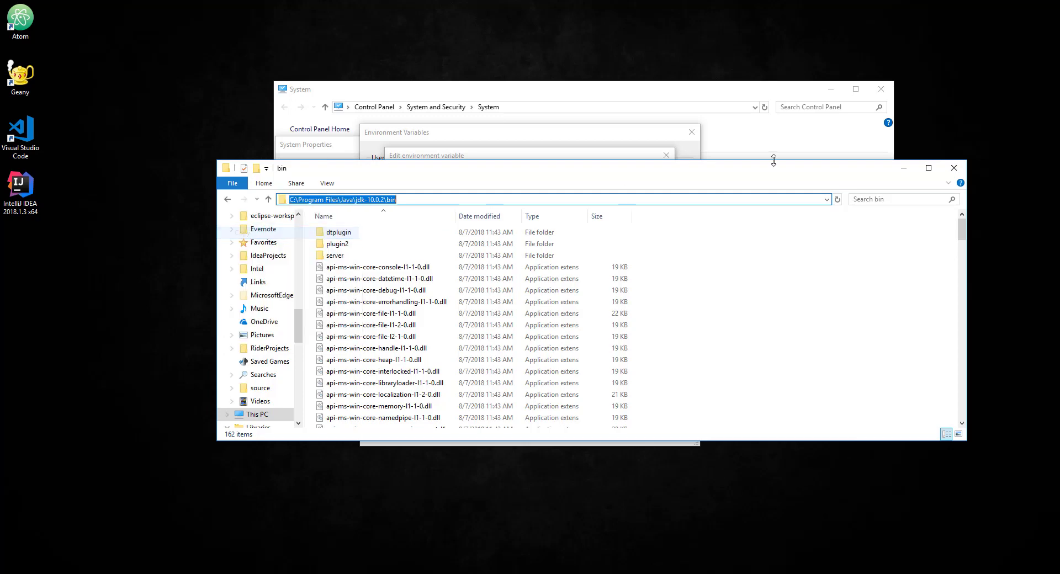
left_click(953, 169)
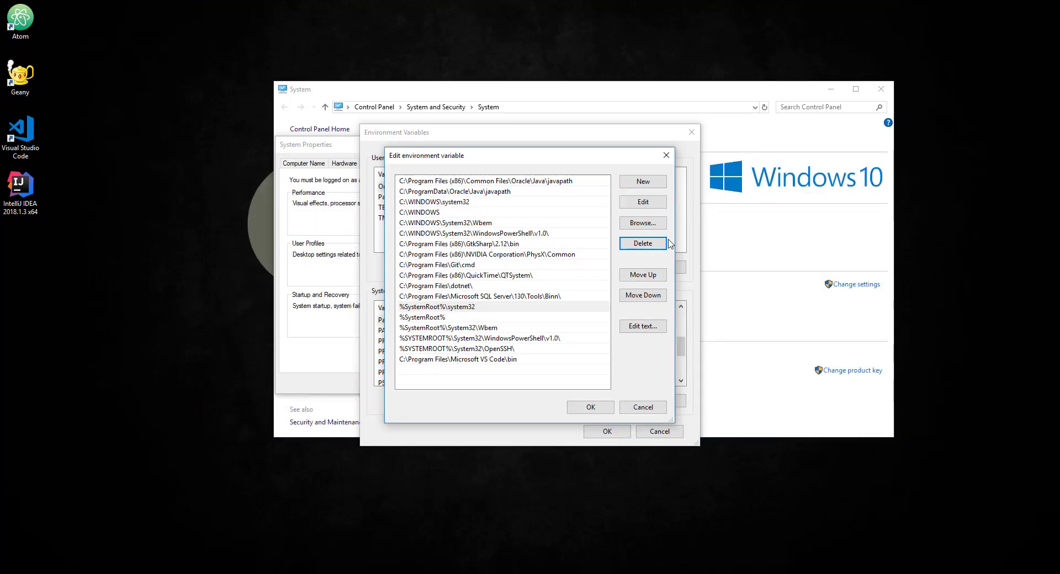
Step: Add C:\Program Files\Java\jdk-10.0.2\bin as a new entry in the system Path variable and save all open system settings dialogs
left_click(646, 182)
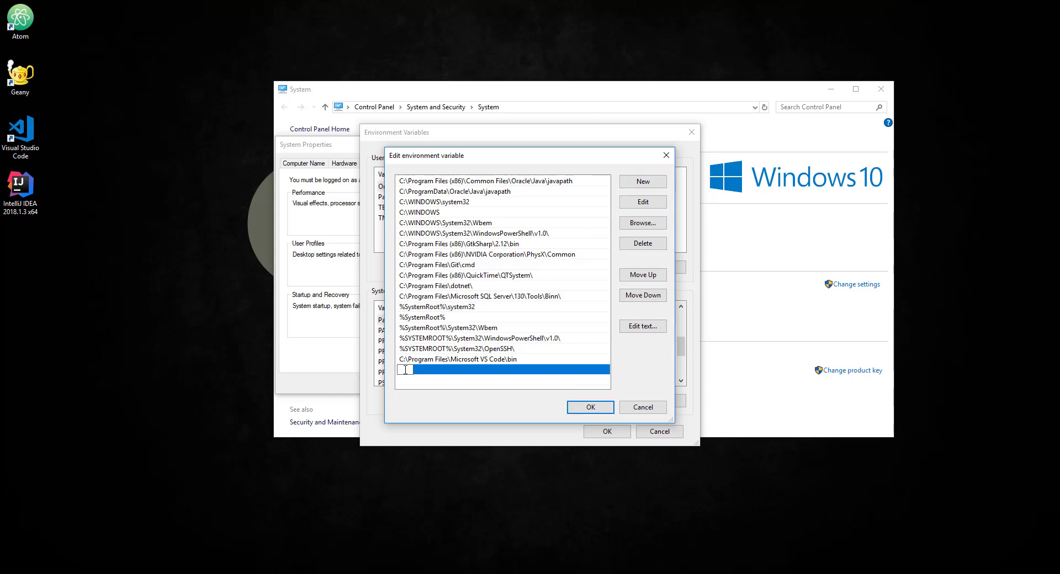
right_click(405, 370)
left_click(373, 413)
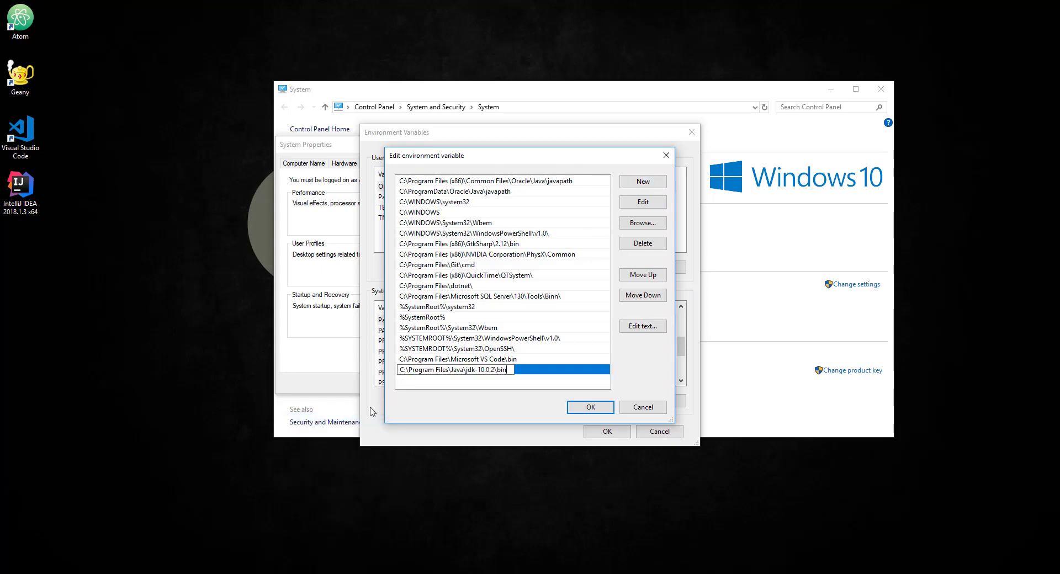
left_click(607, 408)
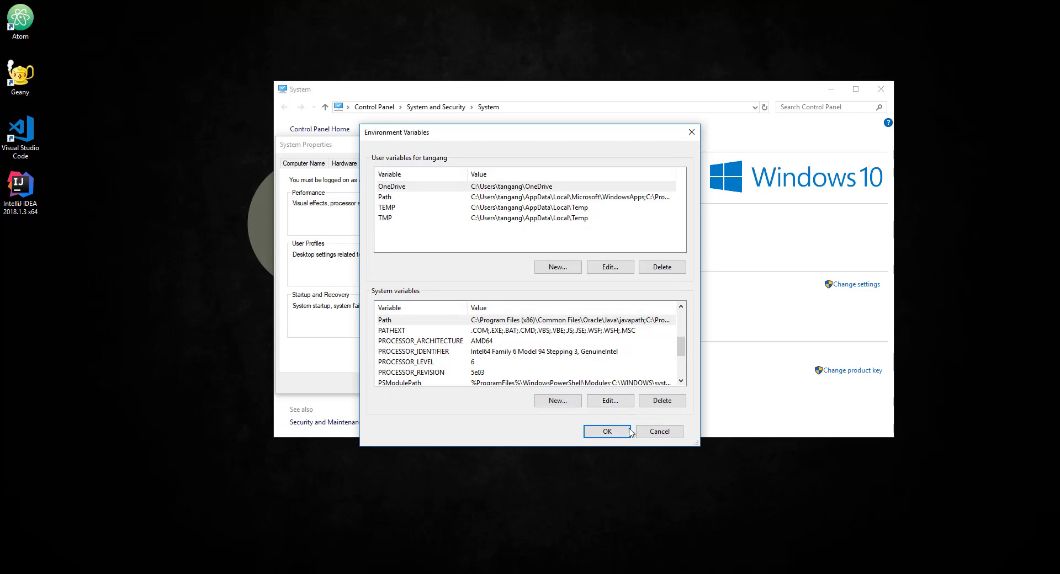
left_click(614, 432)
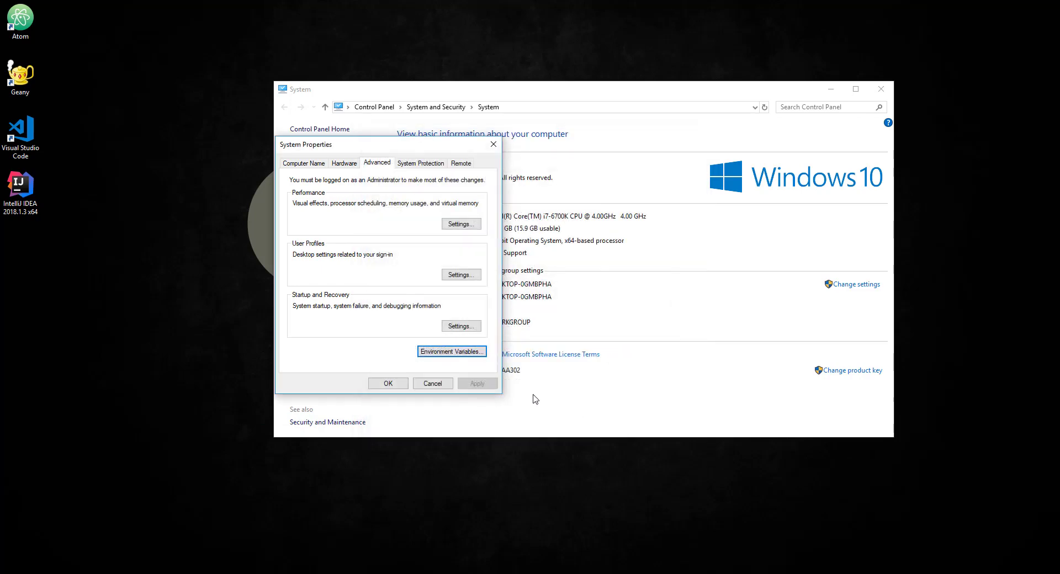
left_click(387, 386)
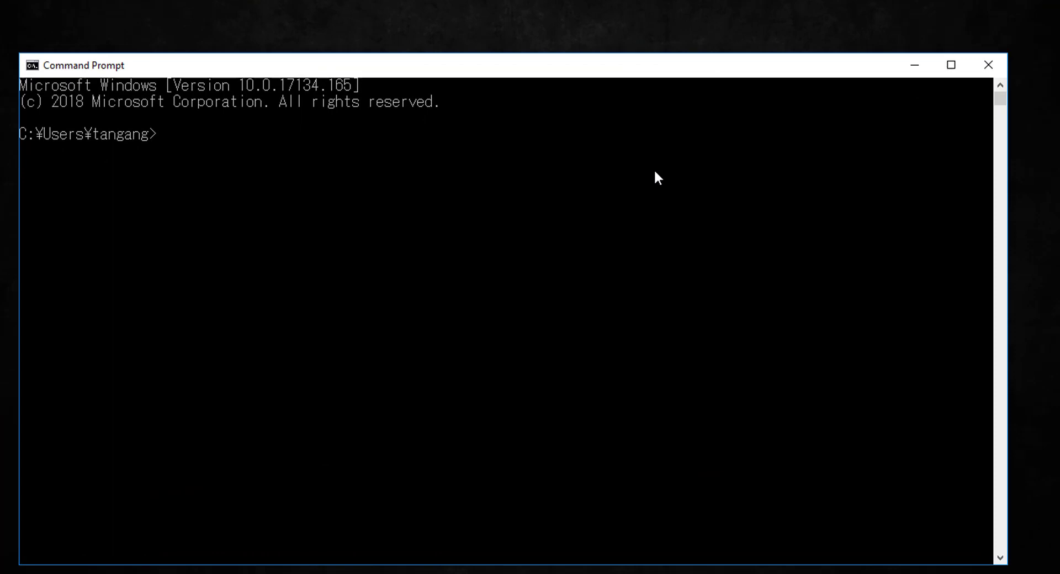
Step: Check the installed Java runtime and compiler versions in Command Prompt with java -version and javac -version
type("java -version")
key("Return")
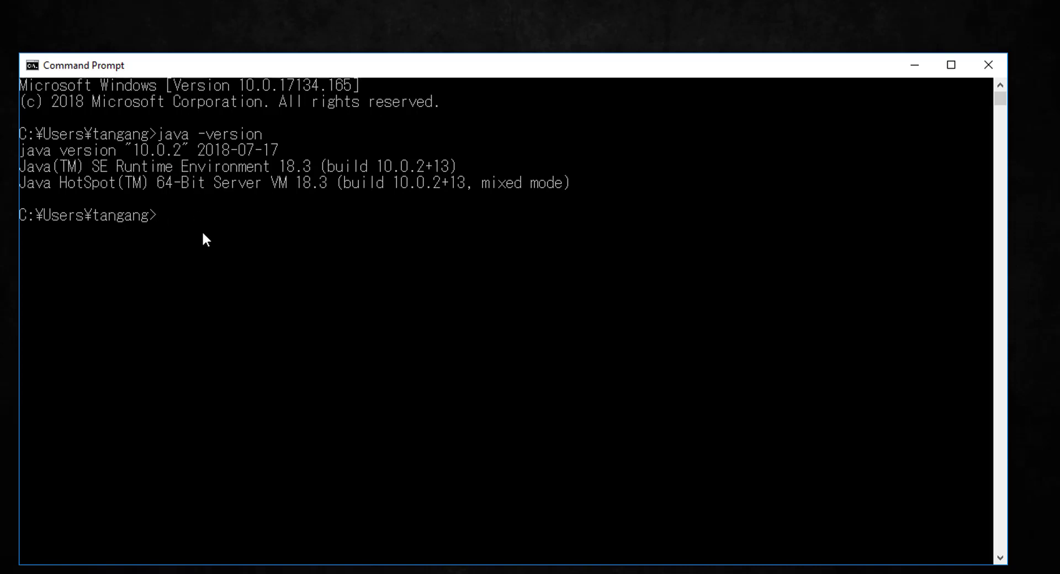
type("javac -version")
key("Return")
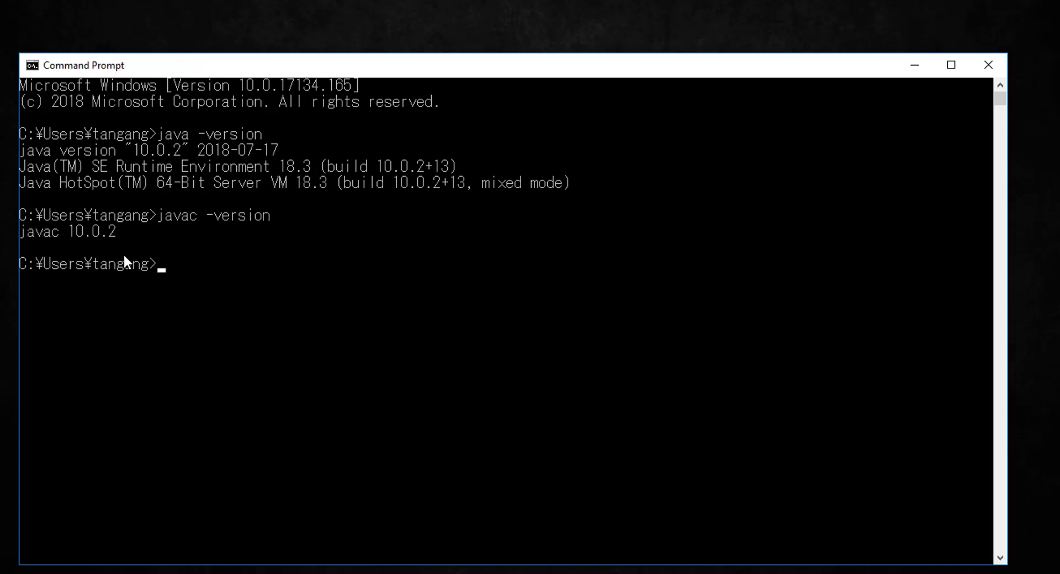